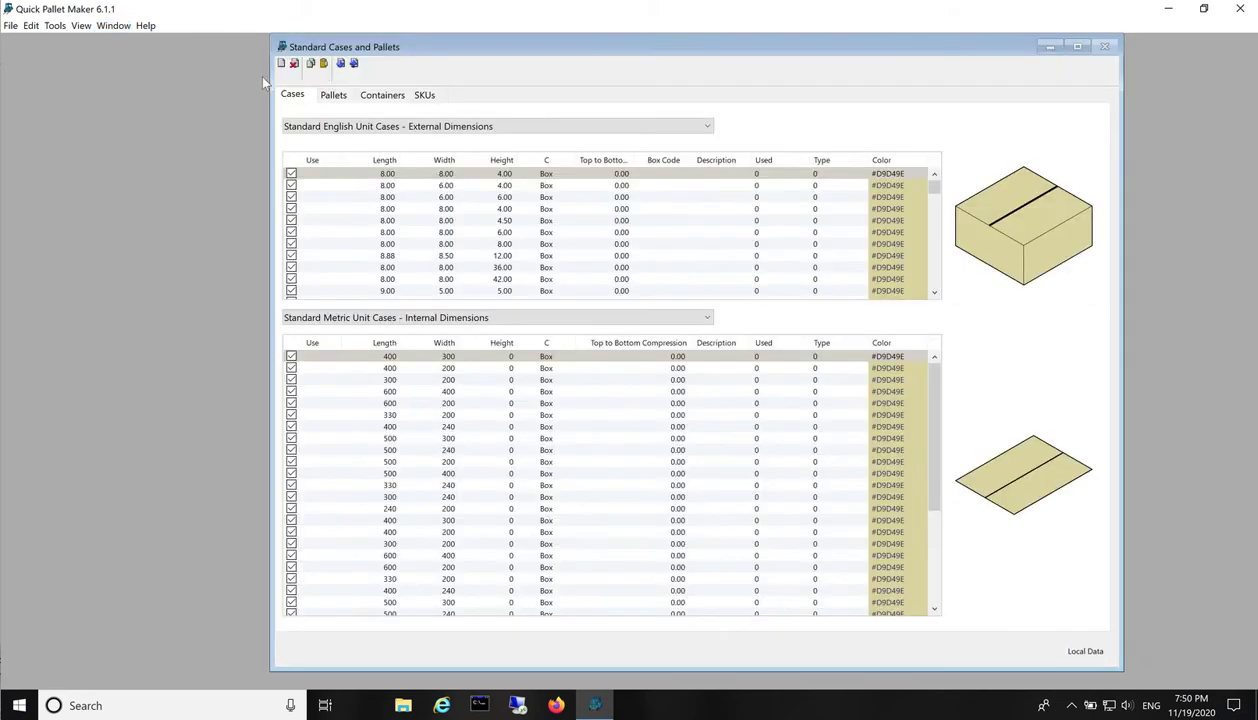
- Move the Standard Cases and Pallets window to the left and show its Pallets list
{"action": "left_click_drag", "start_coordinate": [472, 50], "coordinate": [275, 53]}
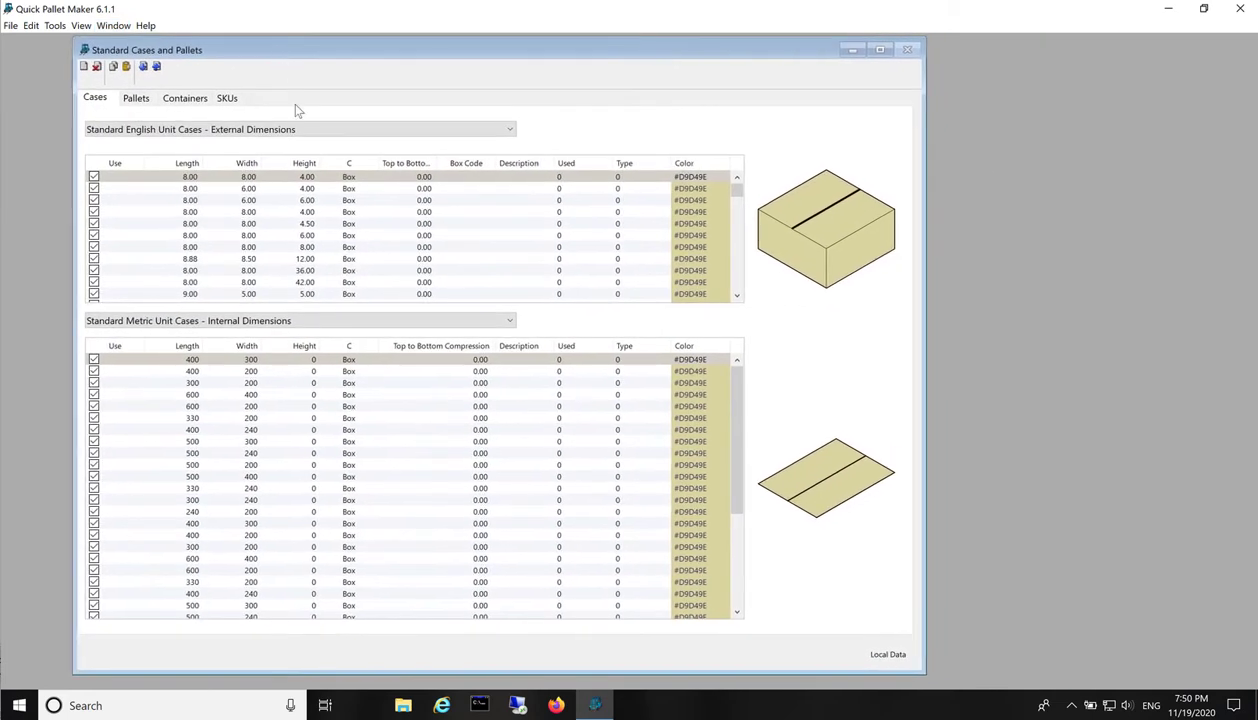
{"action": "left_click", "coordinate": [136, 97]}
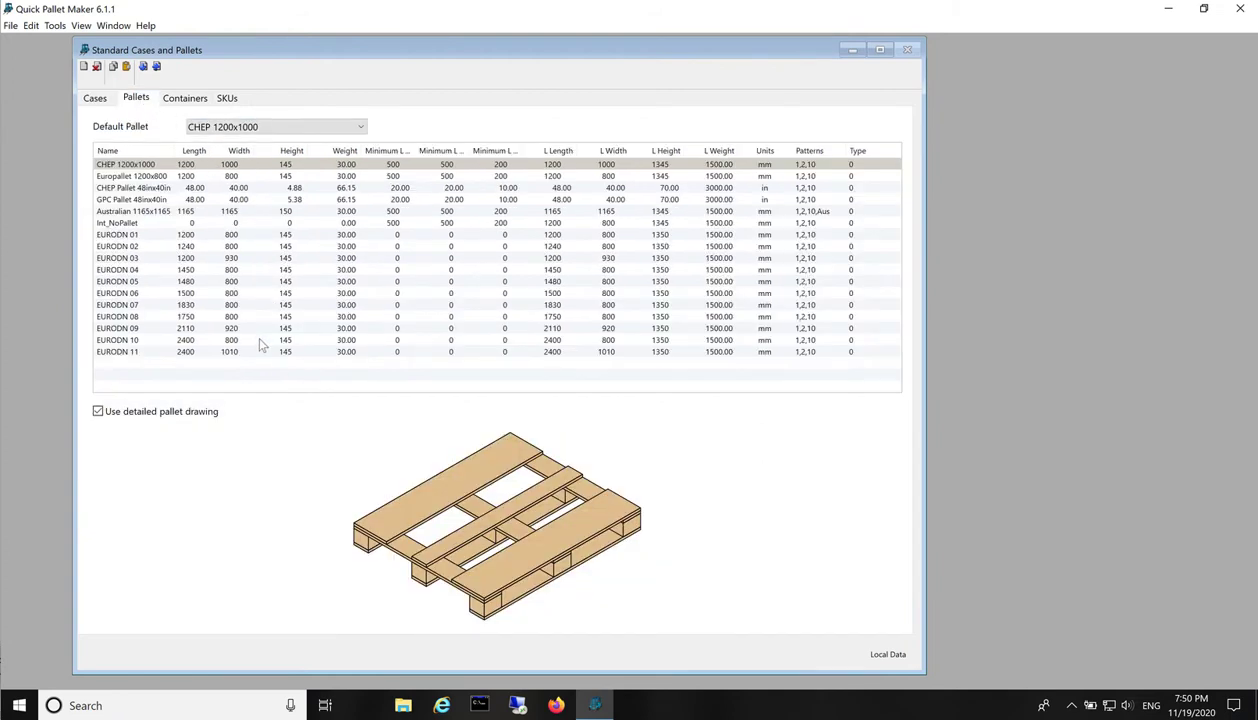
- Duplicate CHEP Pallet 48inx40in and rename the copy '48x40 Pattern 10'
{"action": "left_click", "coordinate": [154, 189]}
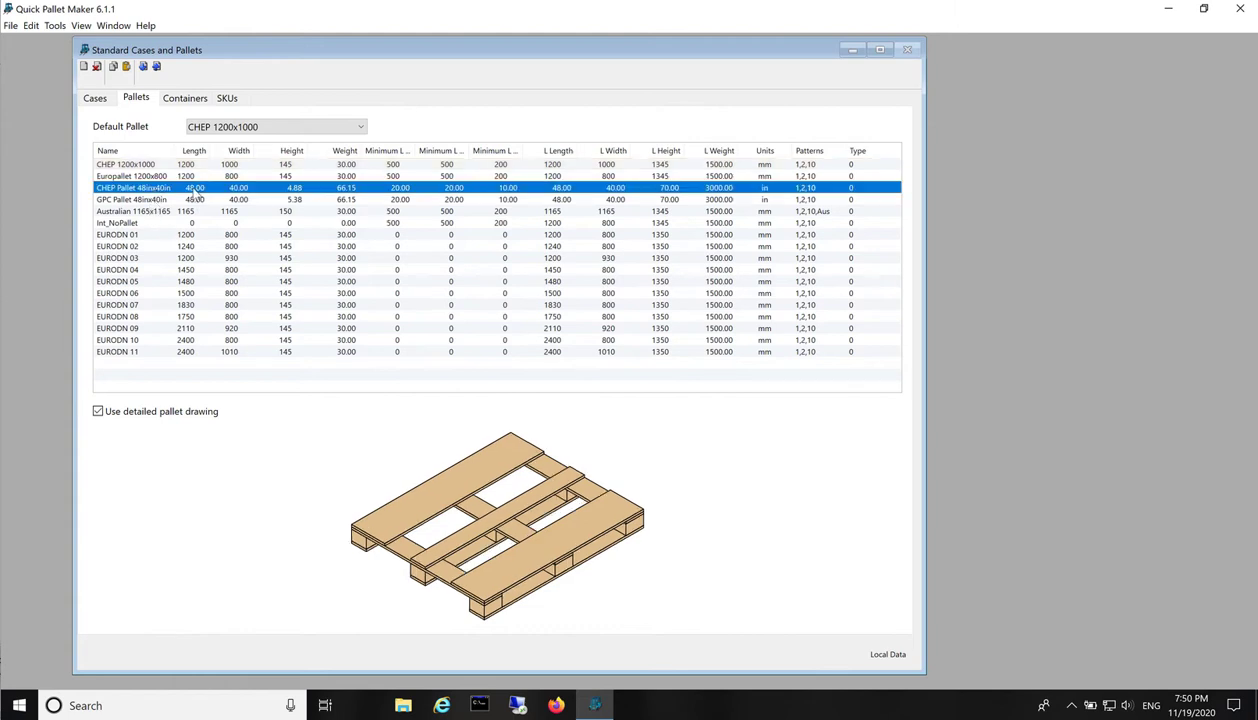
{"action": "left_click", "coordinate": [31, 26]}
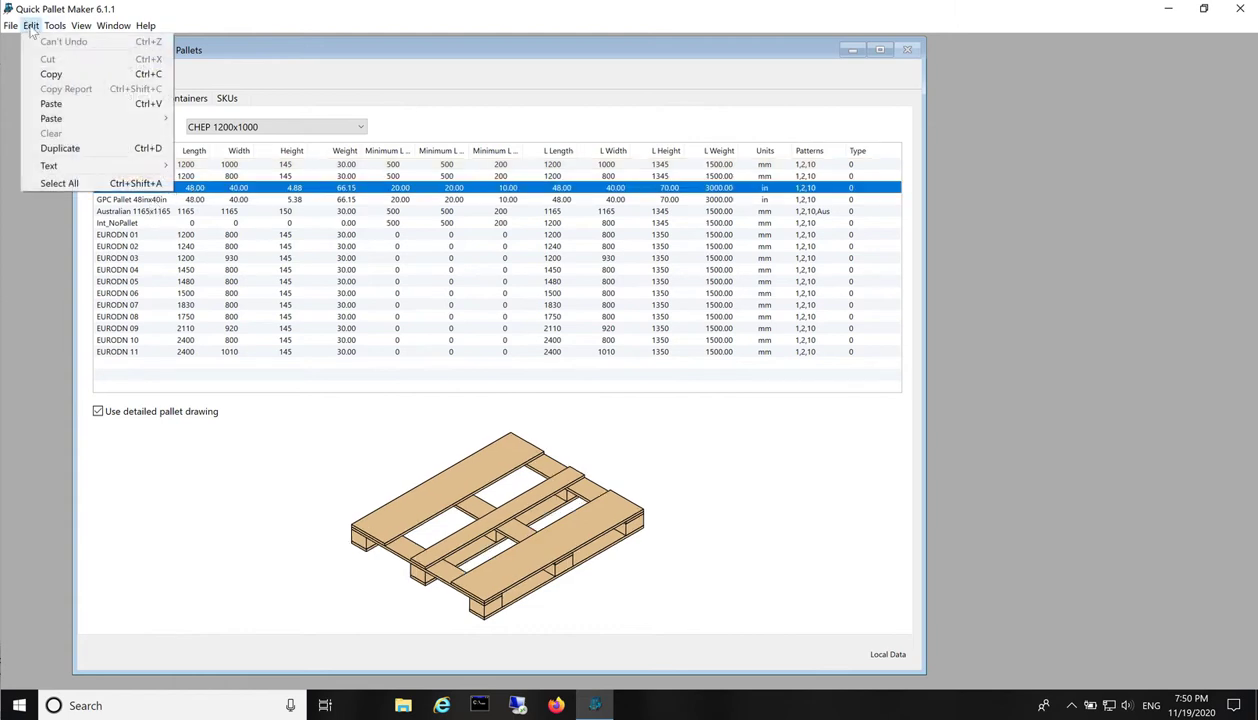
{"action": "left_click", "coordinate": [60, 148]}
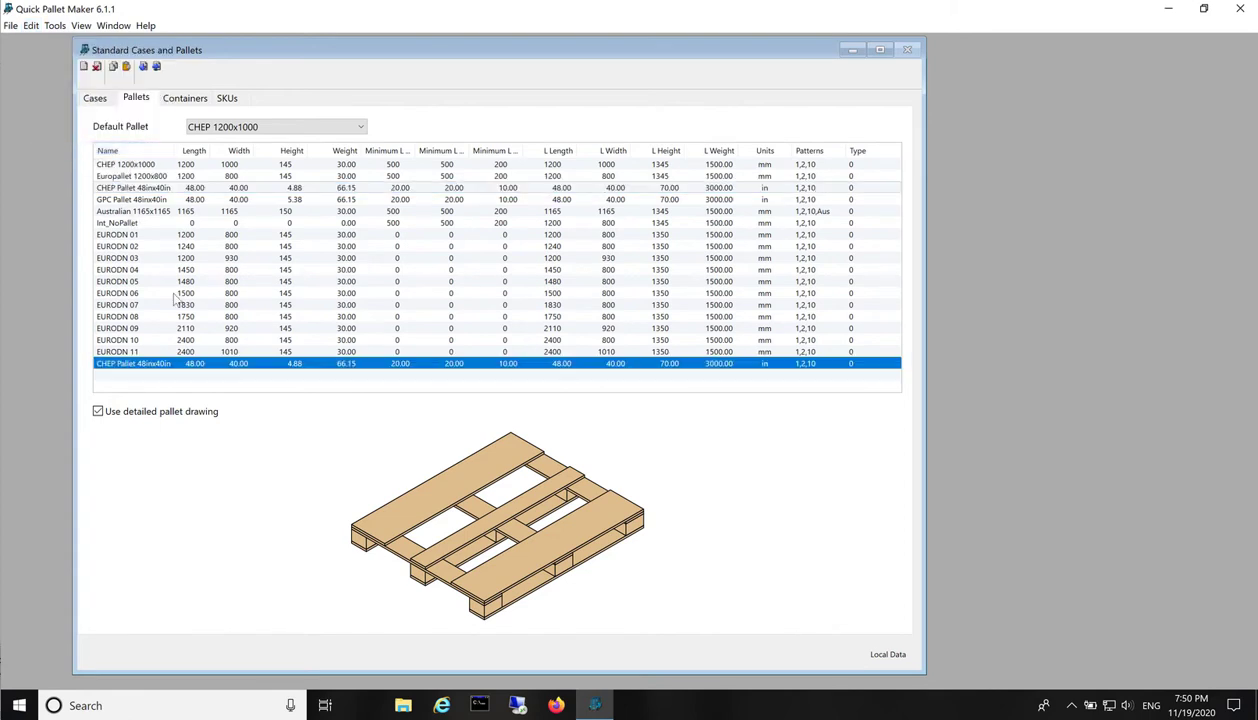
{"action": "left_click", "coordinate": [151, 362]}
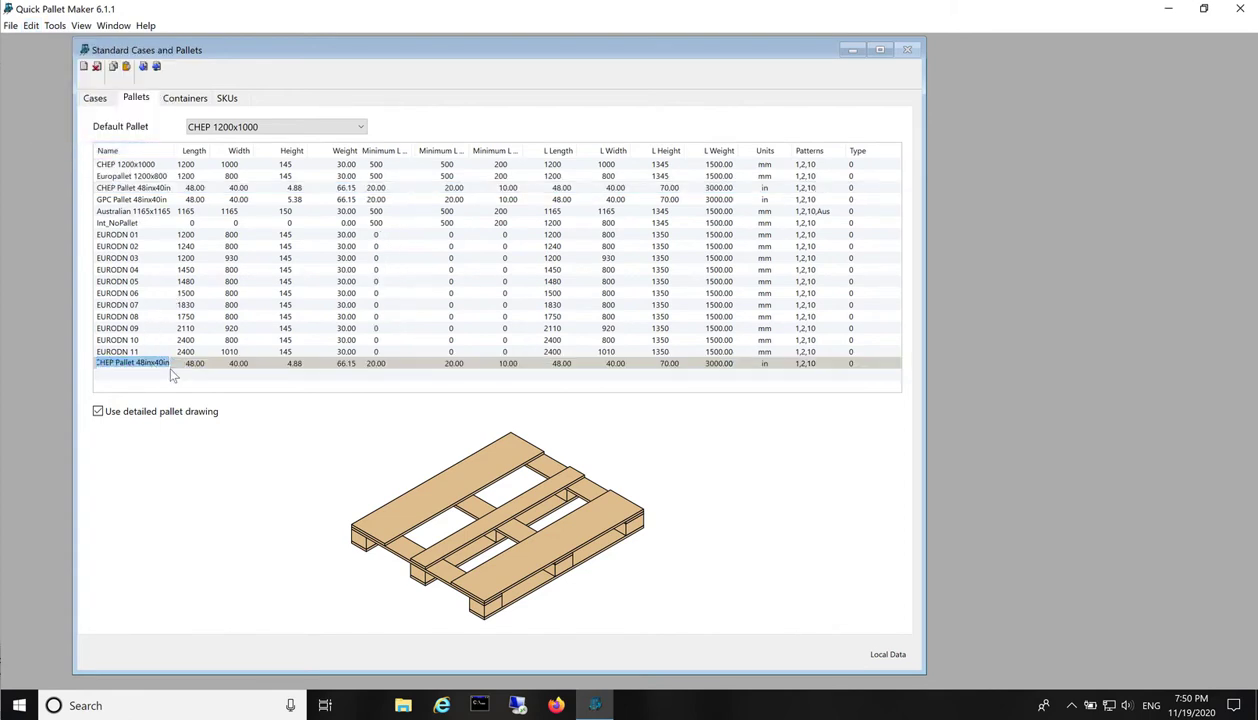
{"action": "type", "text": "48x40 Pattern 10"}
- Restrict the 48x40 Pattern 10 pallet's allowed patterns to pattern 10 only
{"action": "left_click", "coordinate": [171, 366]}
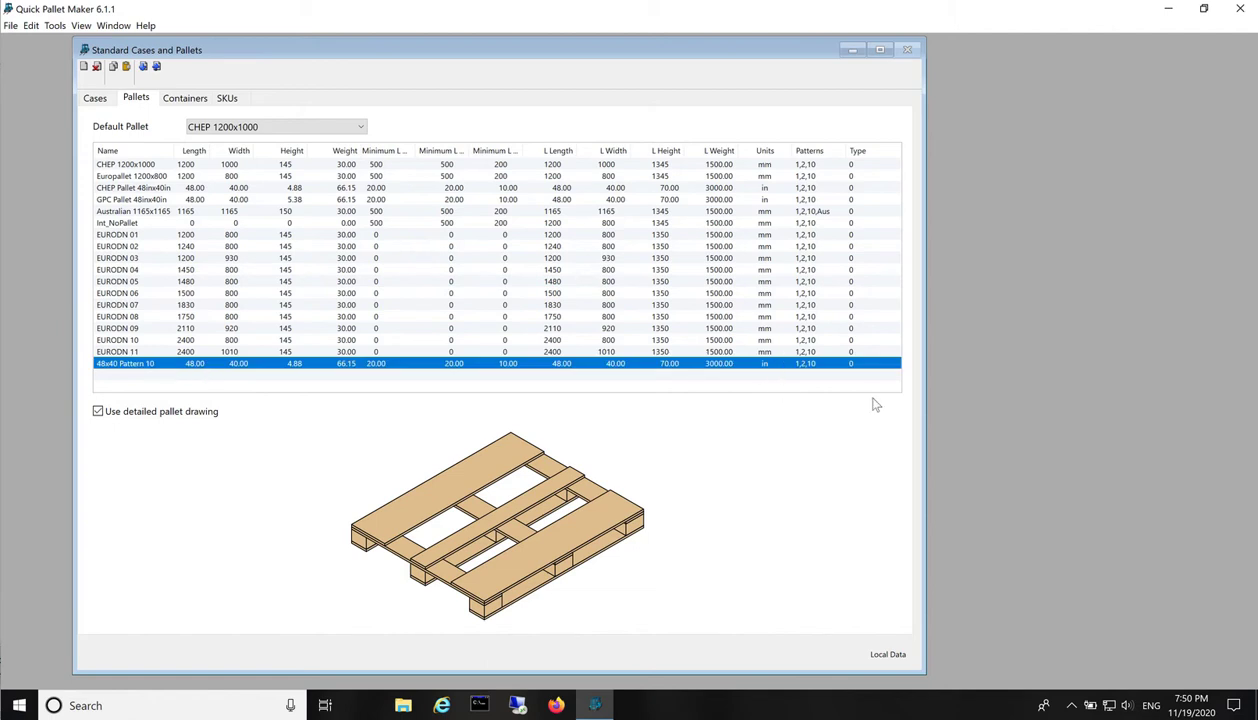
{"action": "left_click", "coordinate": [808, 366]}
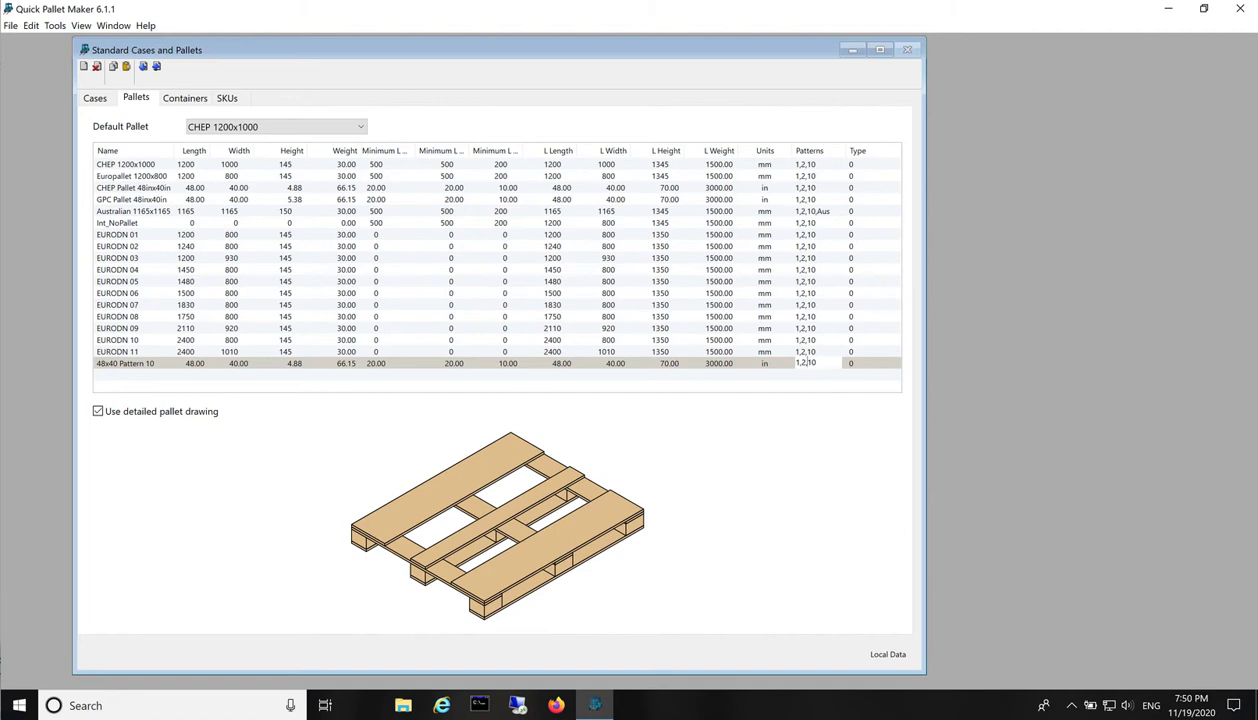
{"action": "key", "text": "BackSpace"}
{"action": "key", "text": "BackSpace"}
{"action": "key", "text": "BackSpace"}
{"action": "key", "text": "BackSpace"}
{"action": "key", "text": "Return"}
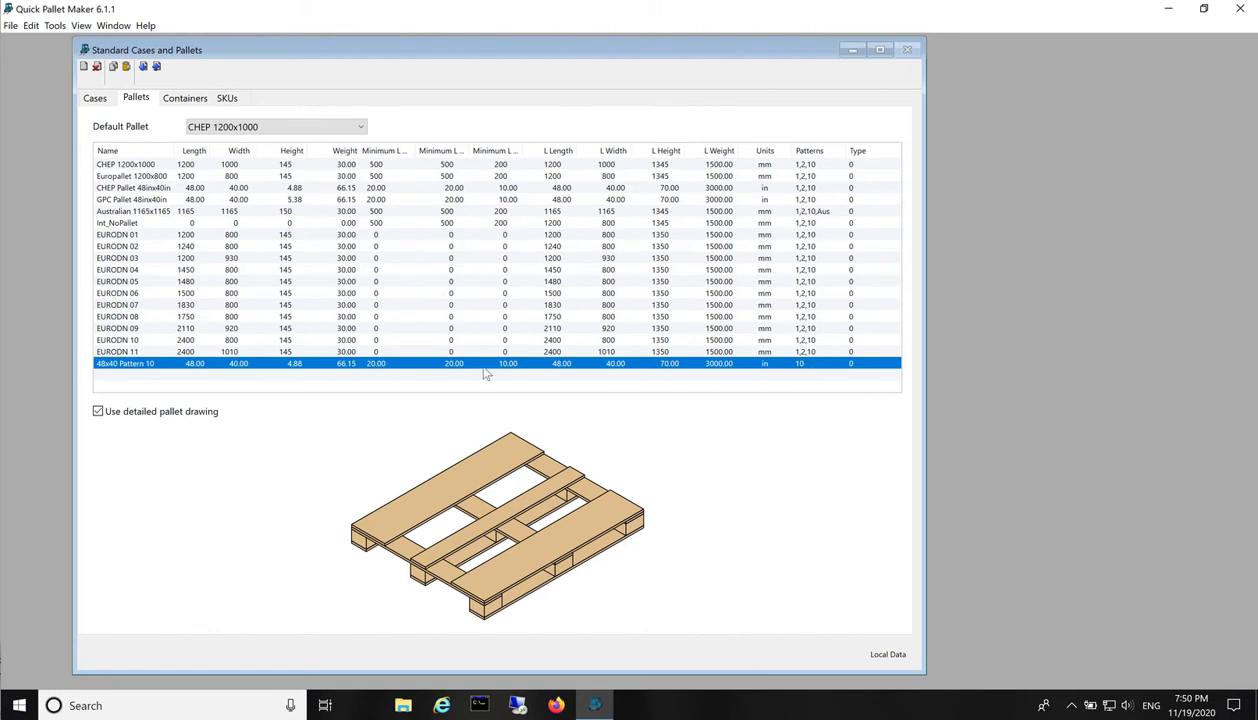
- Start a new Box on Pallet data sheet using in/lbs units
{"action": "left_click", "coordinate": [10, 25]}
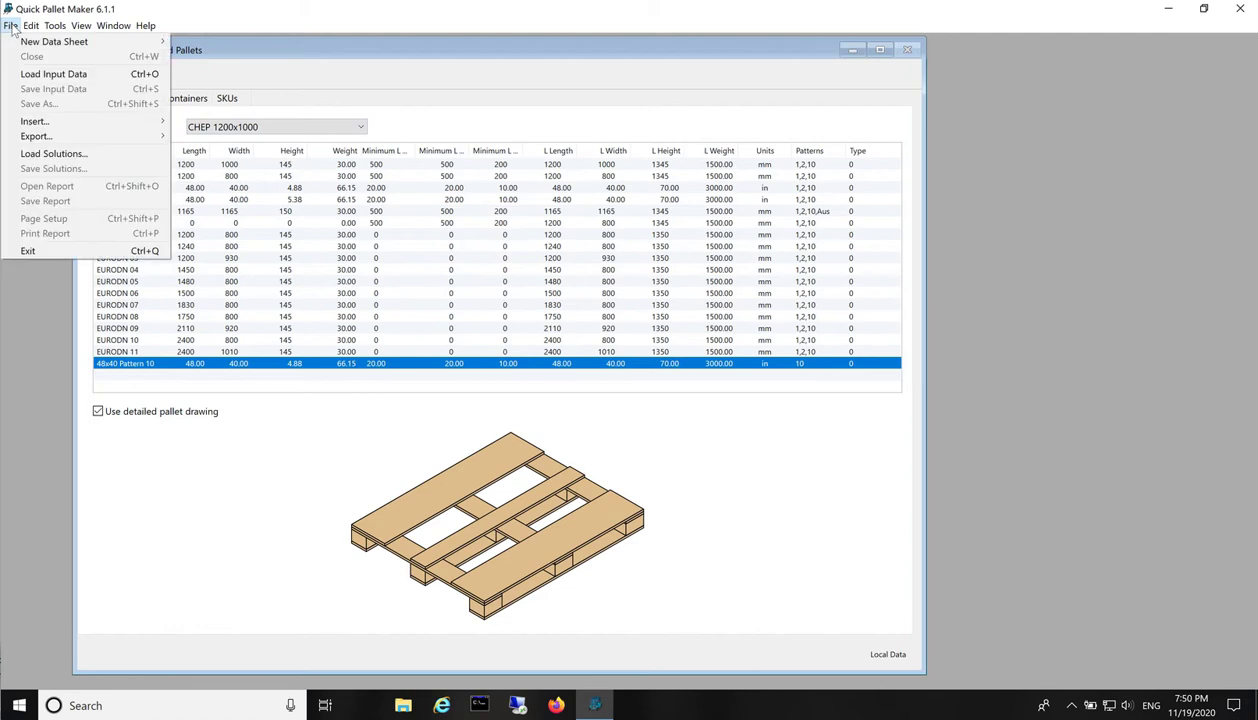
{"action": "mouse_move", "coordinate": [22, 48]}
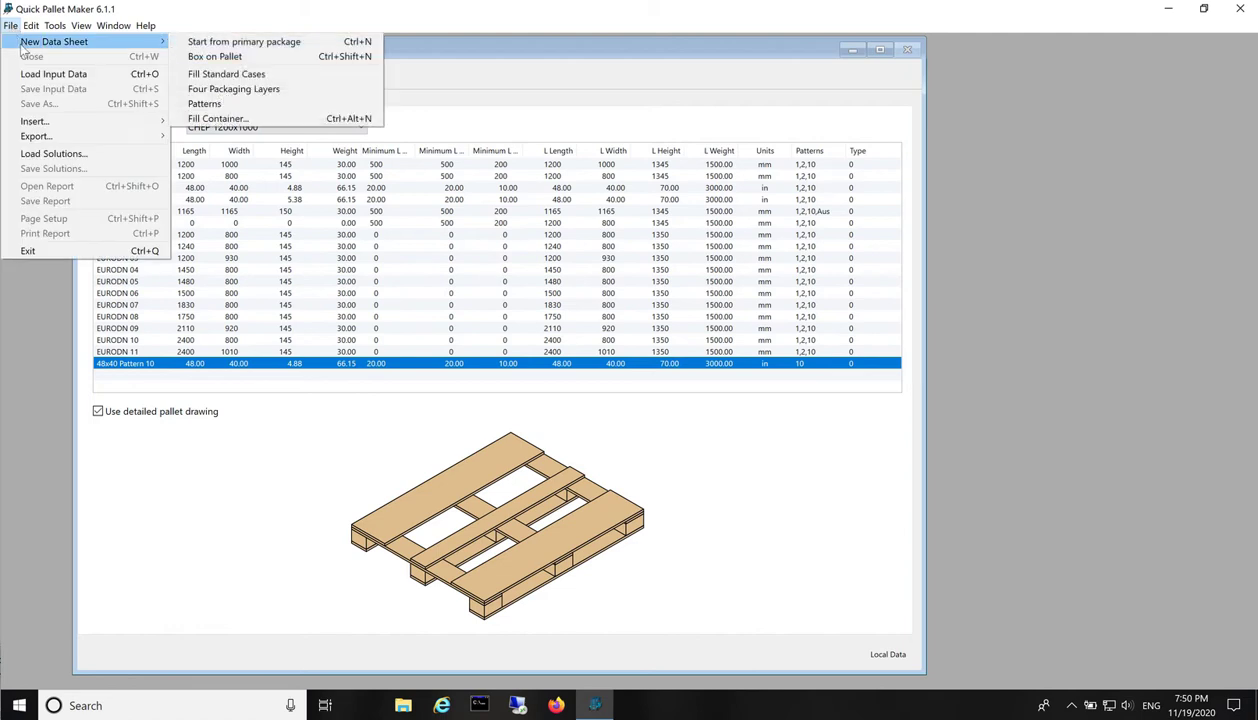
{"action": "left_click", "coordinate": [246, 60]}
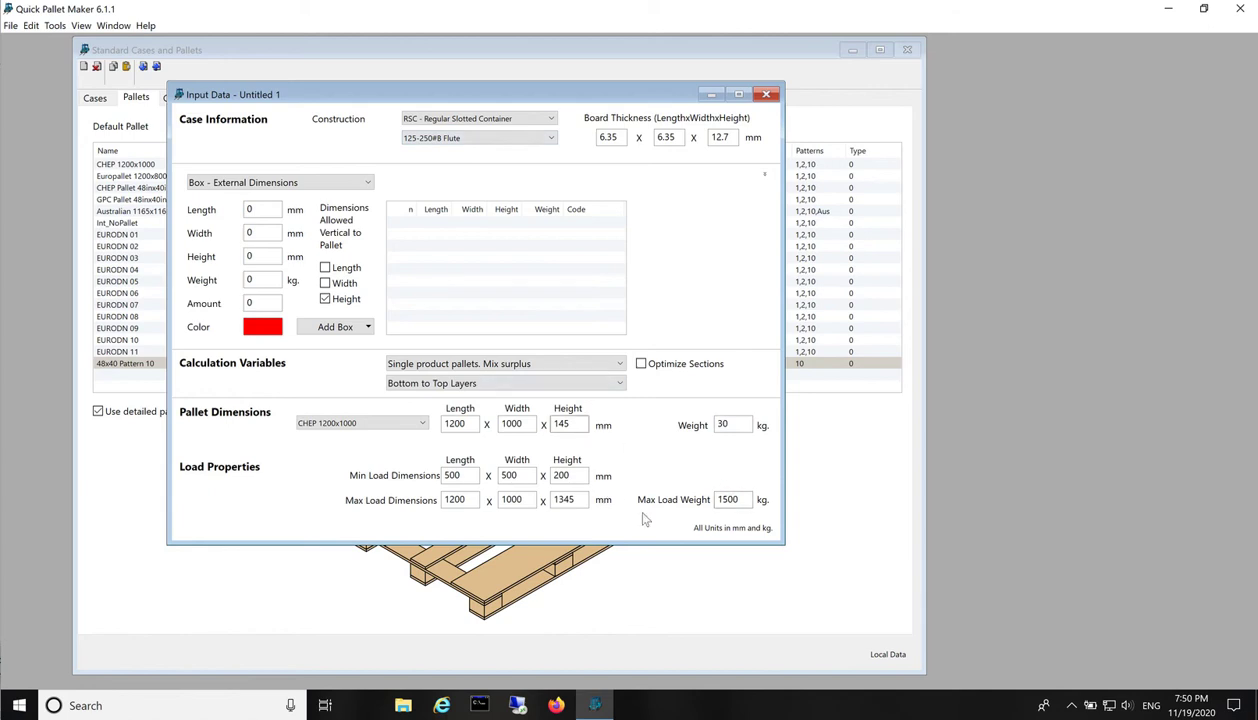
{"action": "left_click", "coordinate": [54, 25]}
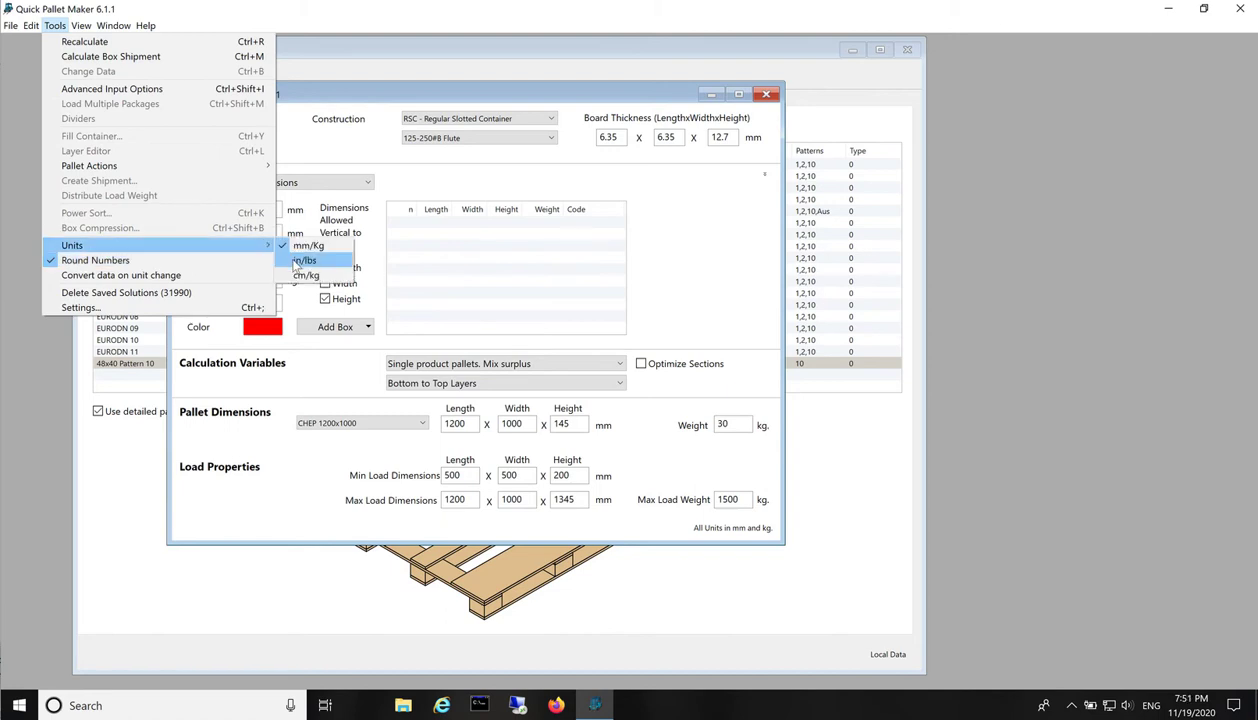
{"action": "left_click", "coordinate": [295, 260]}
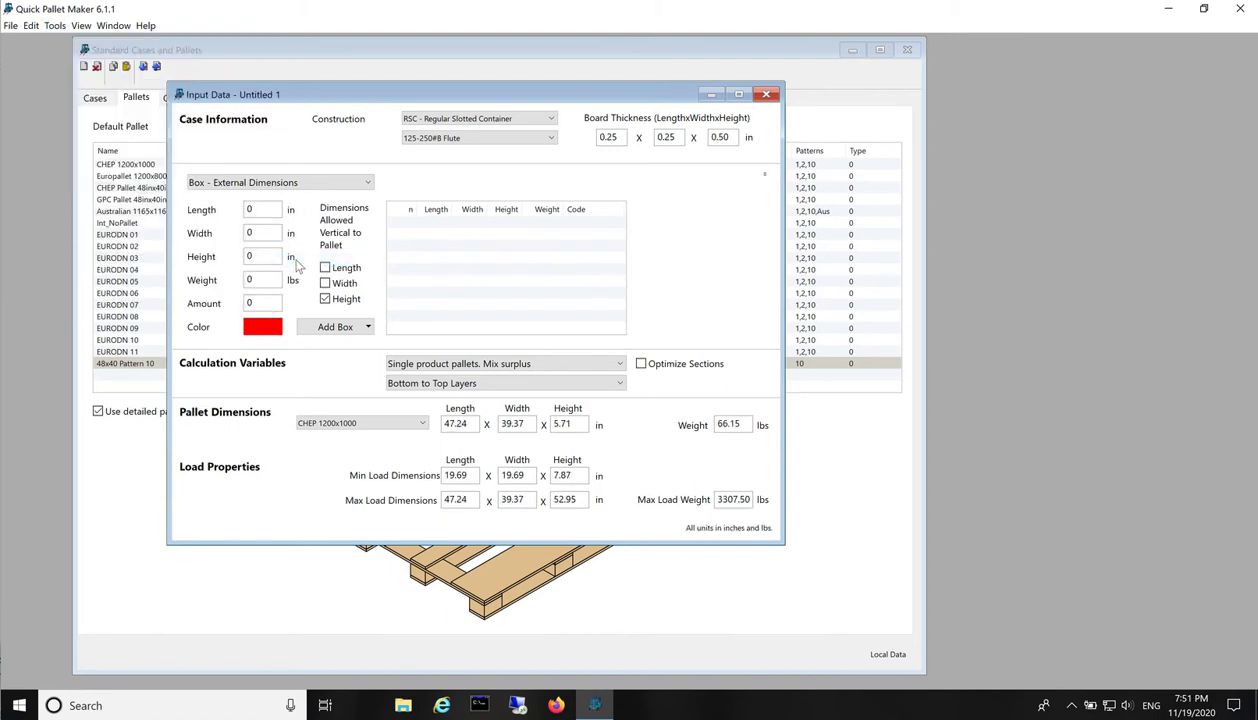
- Choose the 48x40 Pattern 10 pallet dimensions, then switch to the Excel box data
{"action": "left_click", "coordinate": [386, 422]}
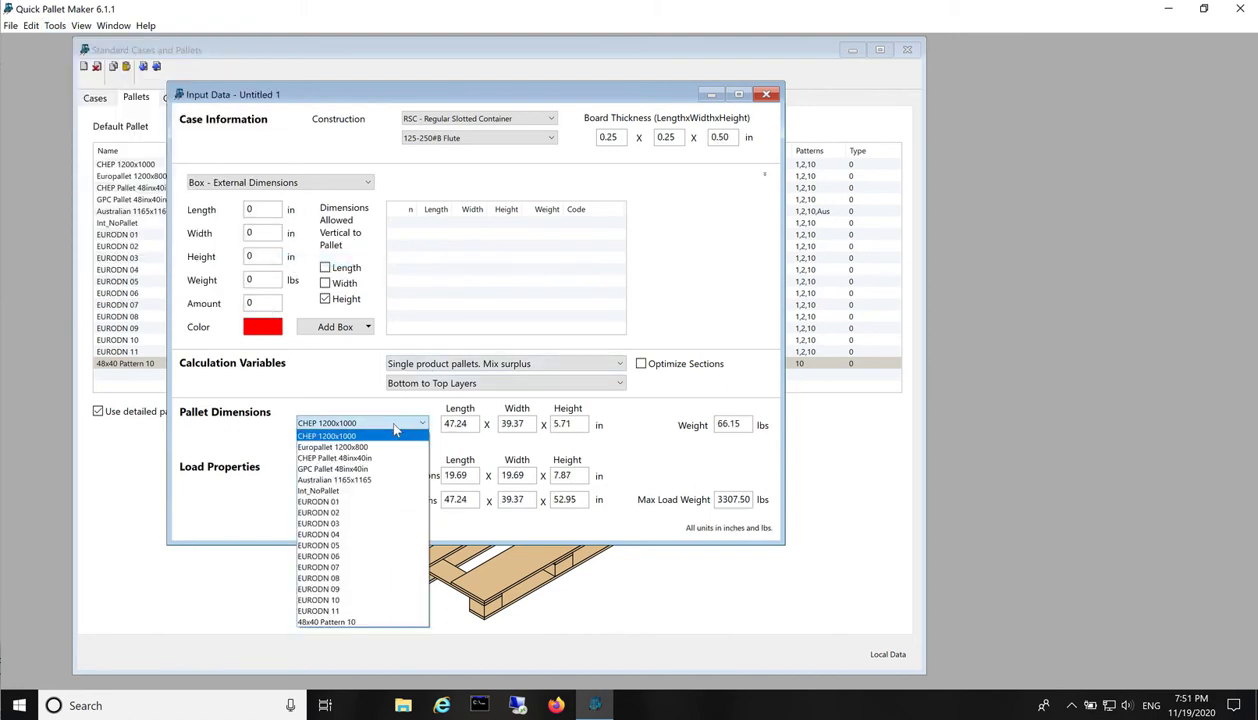
{"action": "left_click", "coordinate": [377, 621]}
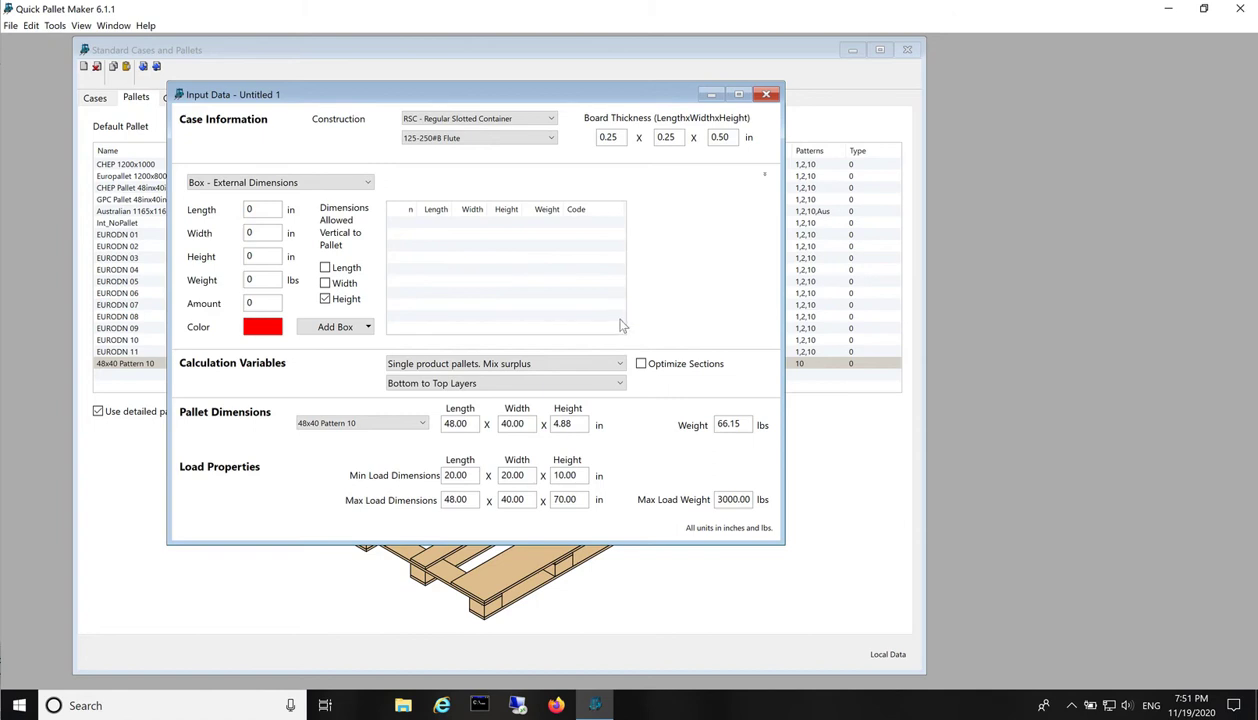
{"action": "mouse_move", "coordinate": [22, 305]}
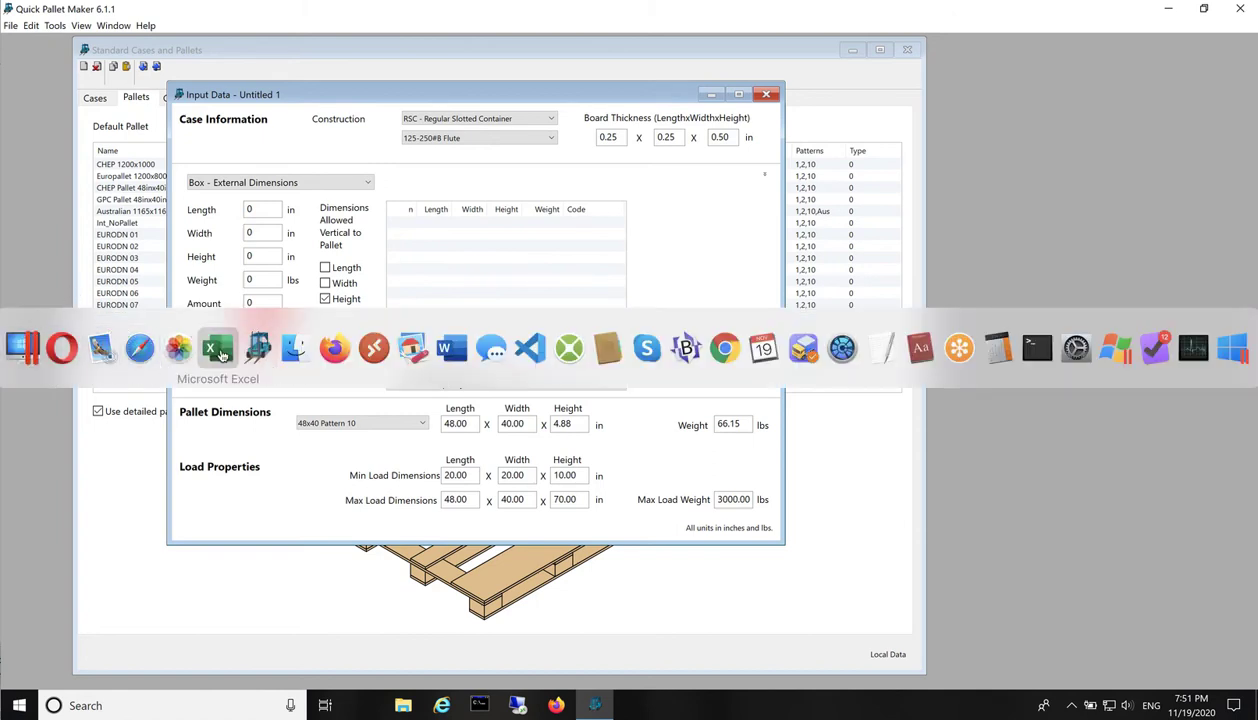
{"action": "left_click", "coordinate": [218, 347]}
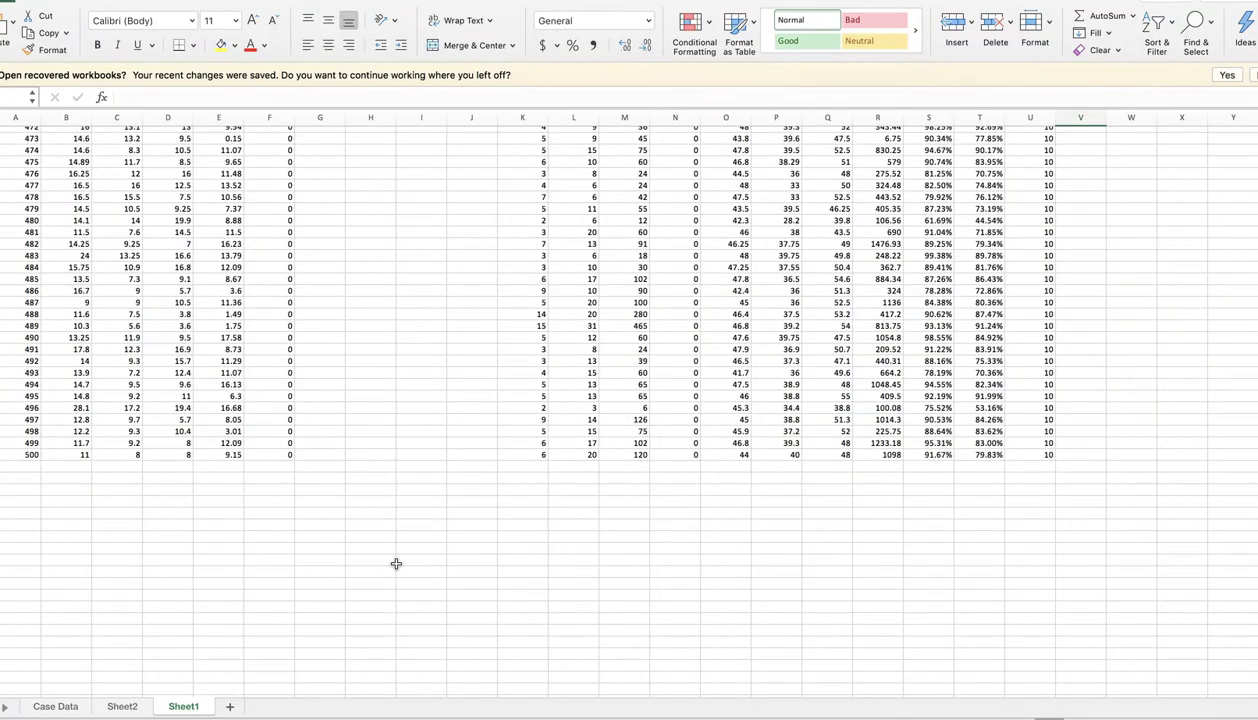
- Copy the green Case Data range (columns N–W) and return to Quick Pallet Maker's Input Data
{"action": "left_click", "coordinate": [55, 706]}
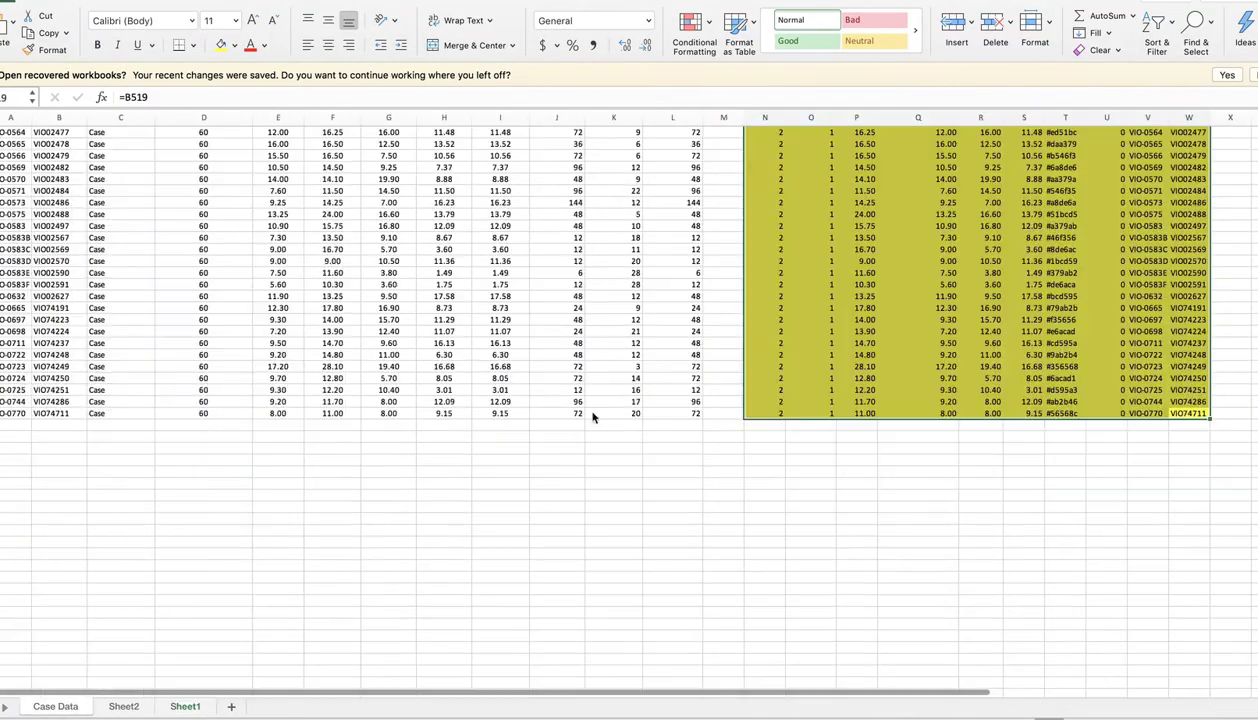
{"action": "scroll", "coordinate": [955, 377], "scroll_direction": "up", "scroll_amount": 5}
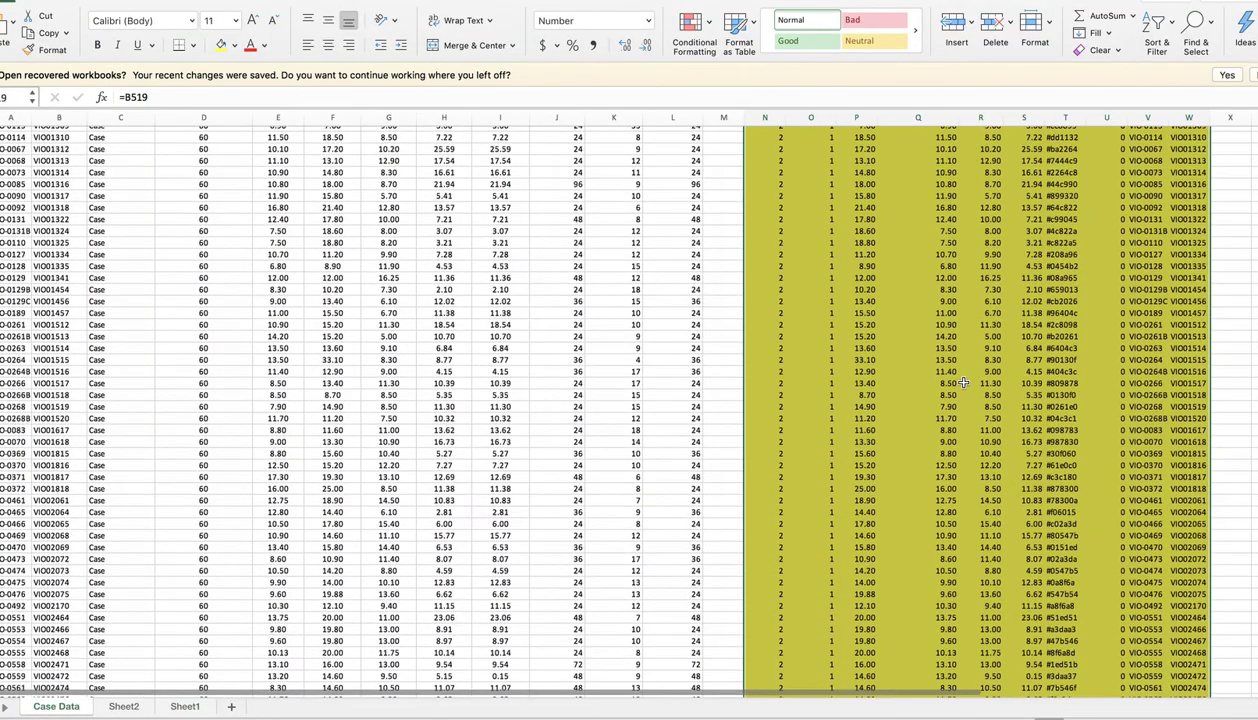
{"action": "scroll", "coordinate": [946, 374], "scroll_direction": "down", "scroll_amount": 8}
{"action": "key", "text": "super+c"}
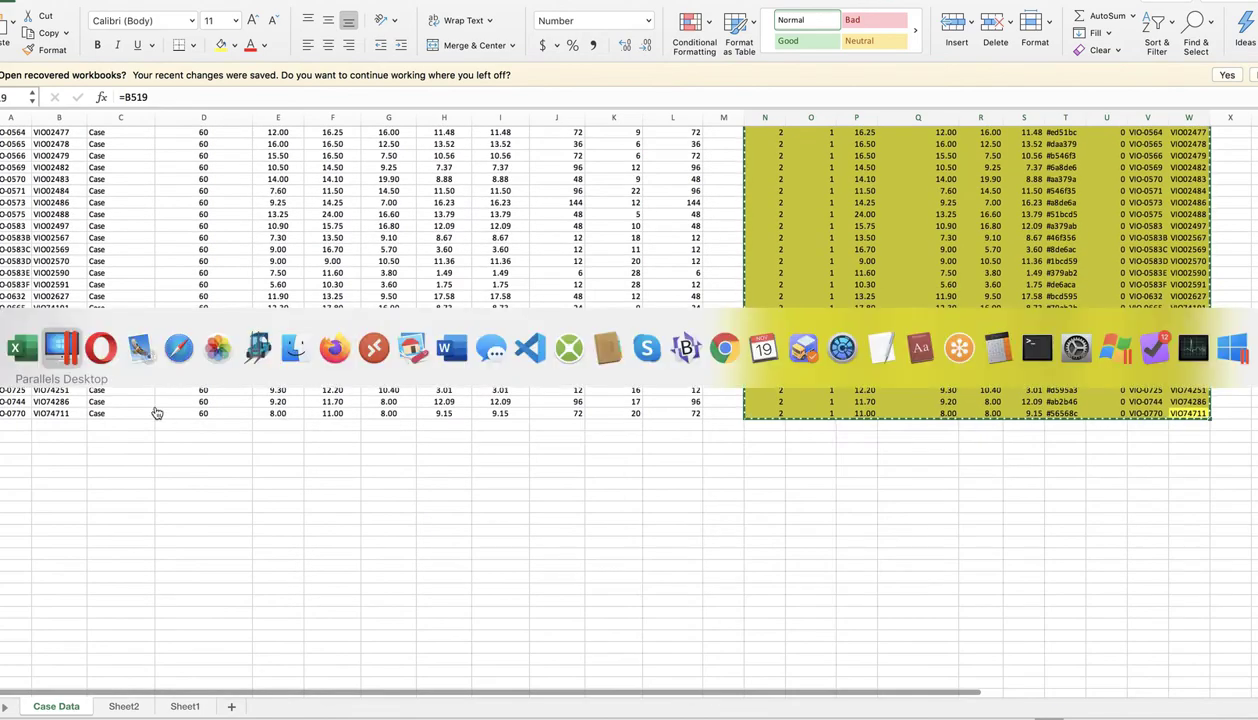
{"action": "left_click", "coordinate": [66, 364]}
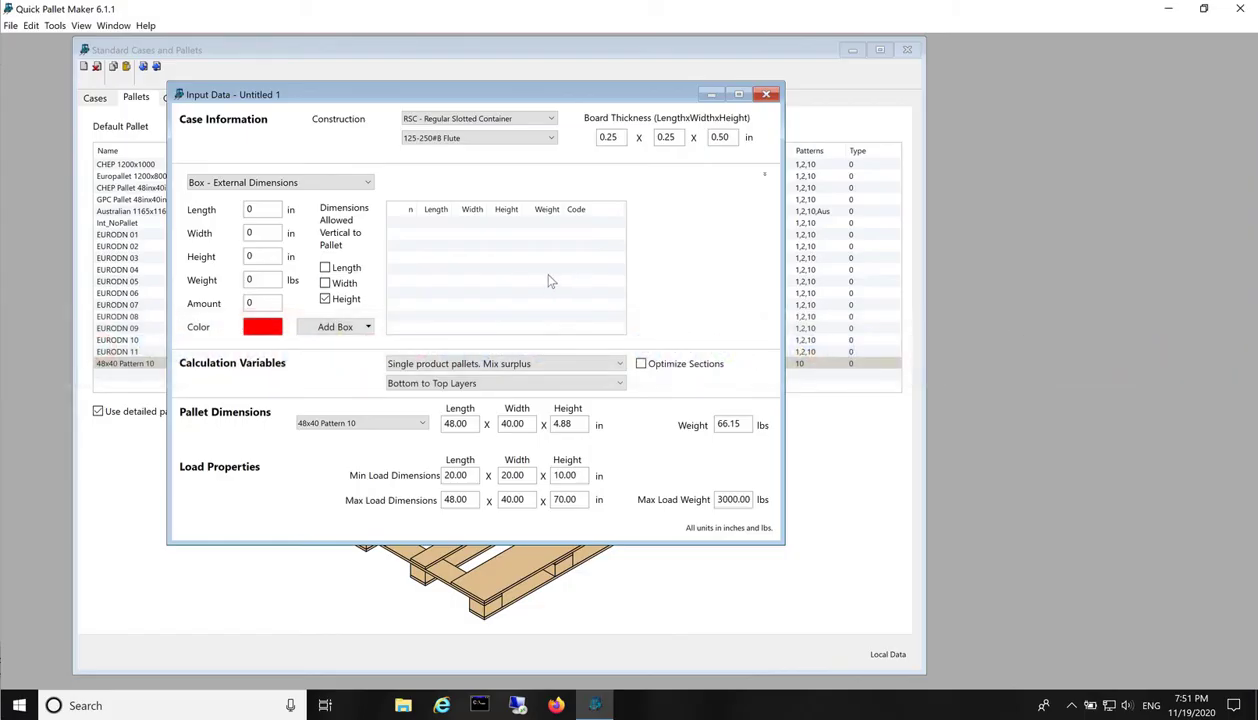
- Paste the copied box list into the Quick Pallet Maker input grid
{"action": "right_click", "coordinate": [445, 256]}
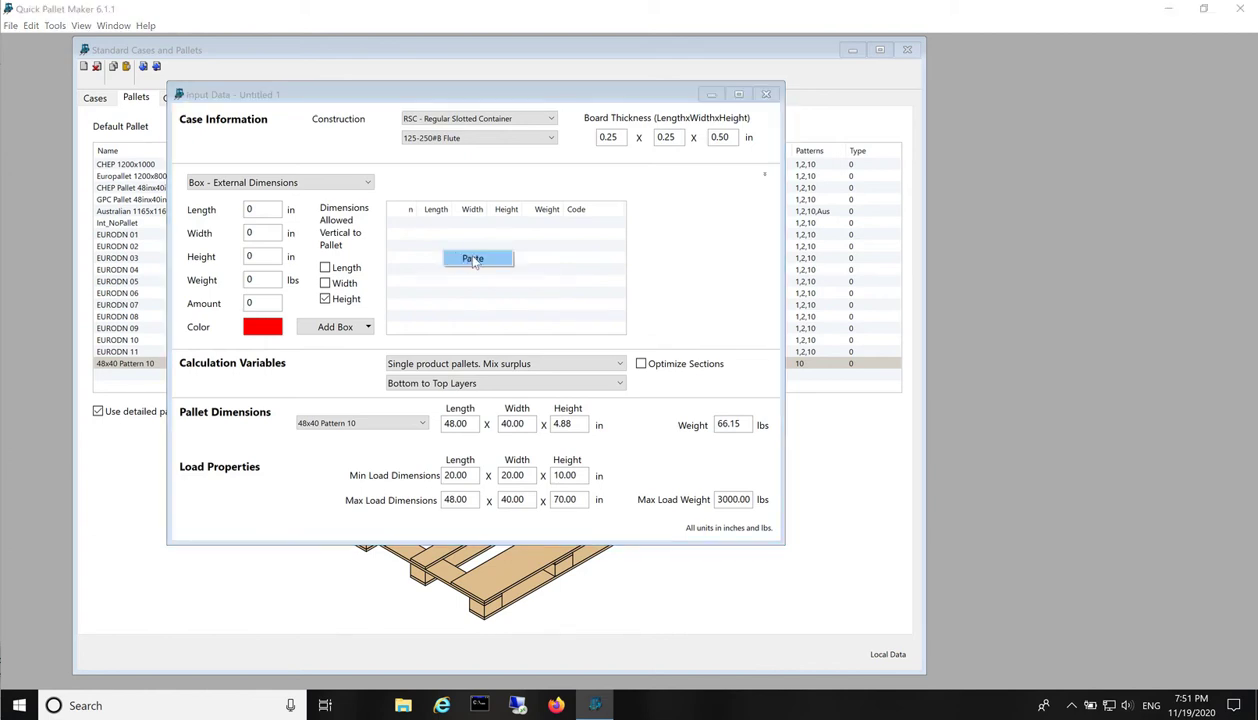
{"action": "left_click", "coordinate": [475, 261]}
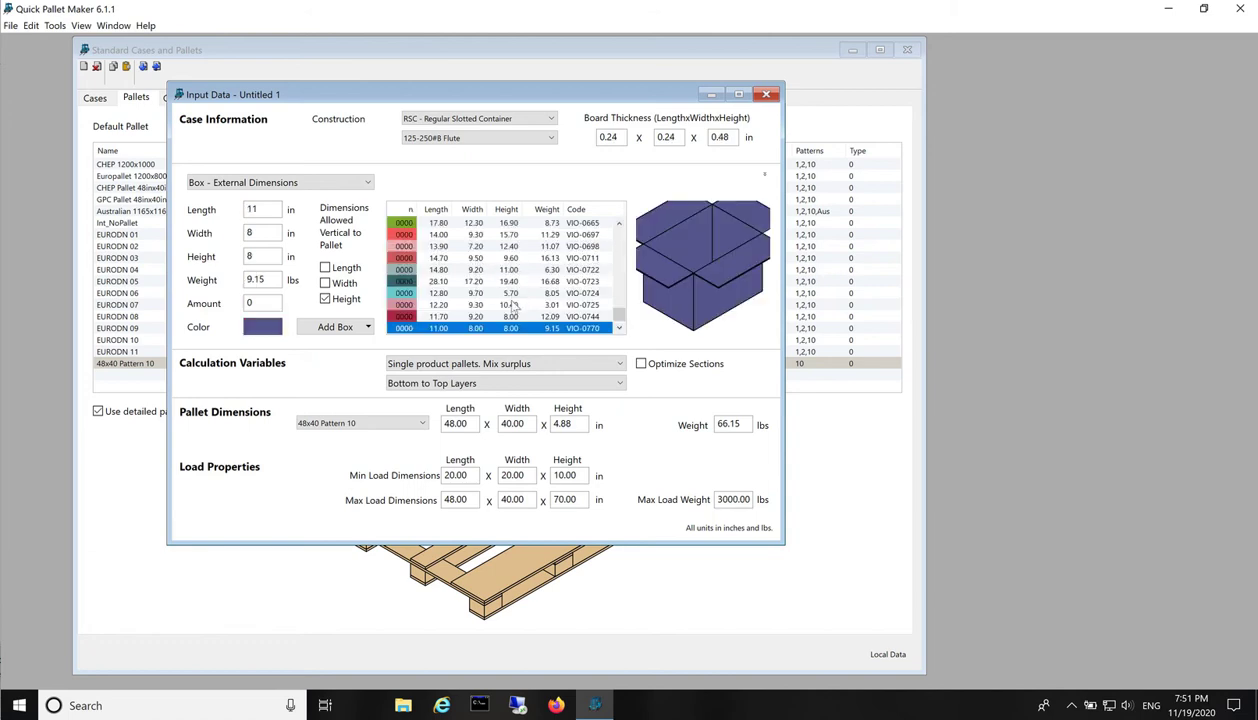
{"action": "left_click_drag", "start_coordinate": [617, 320], "coordinate": [619, 227]}
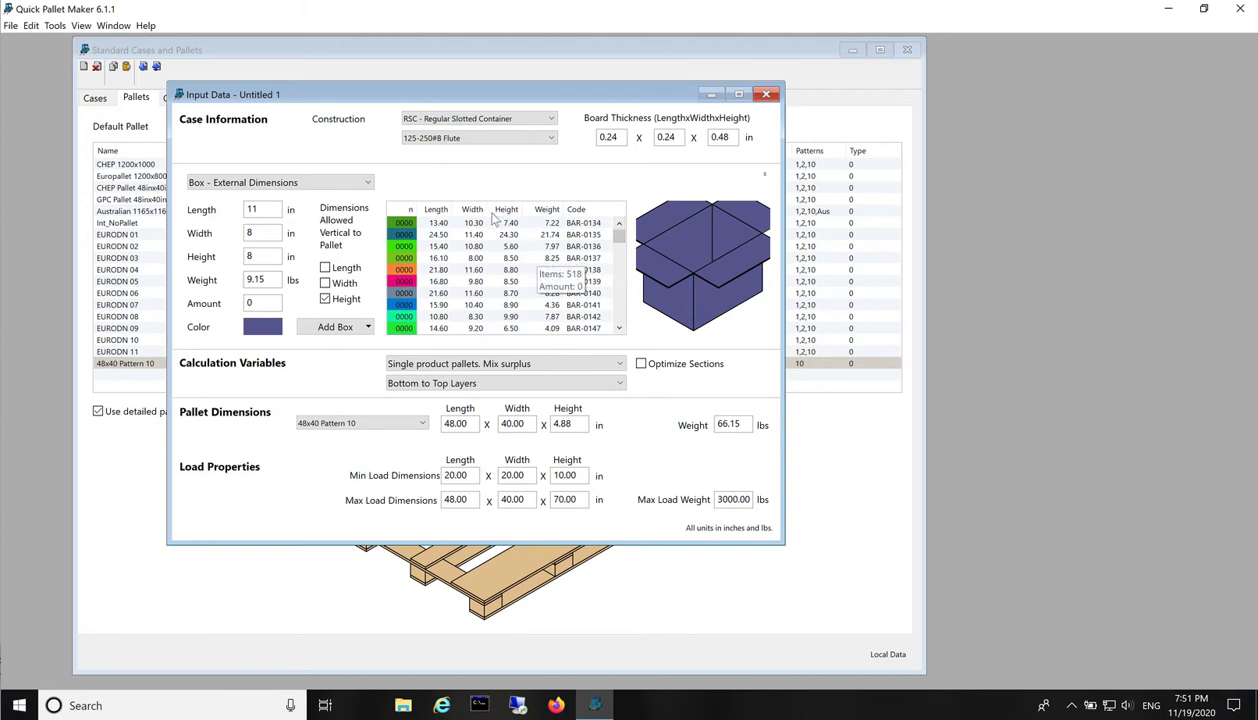
- Change Max Load Height from 70 to 60 in and recalculate the pallet solutions
{"action": "left_click", "coordinate": [54, 26]}
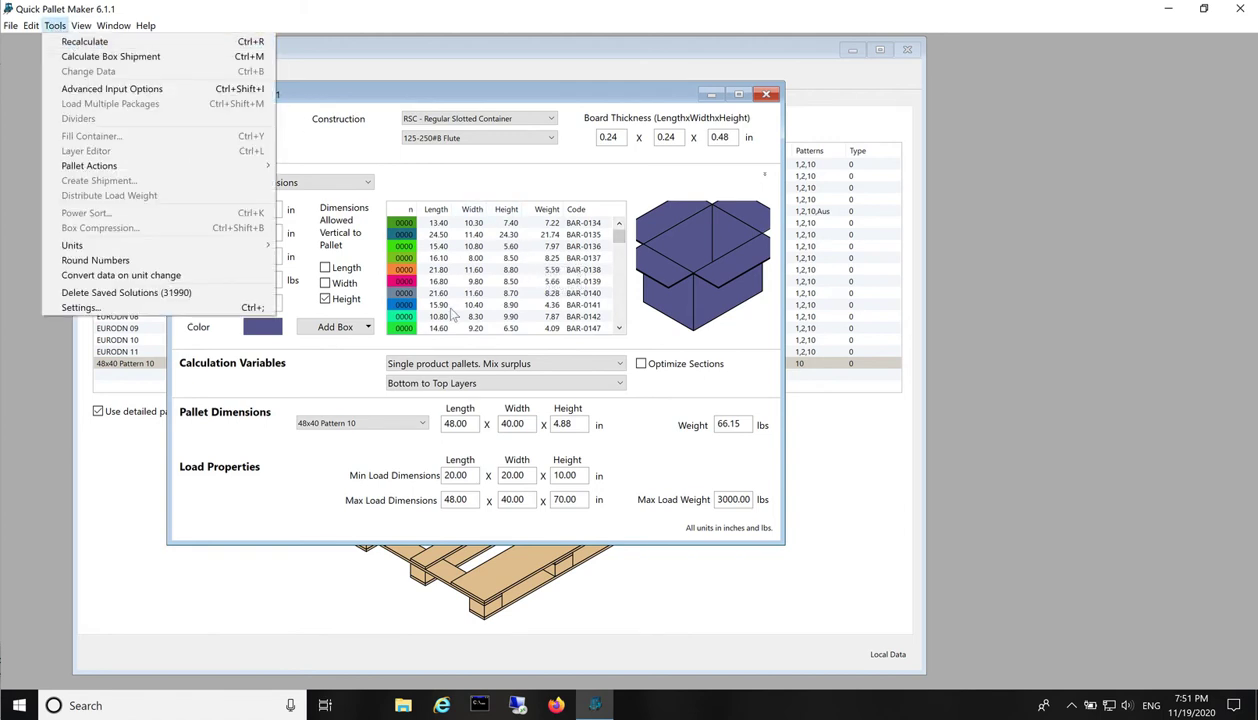
{"action": "left_click", "coordinate": [590, 478]}
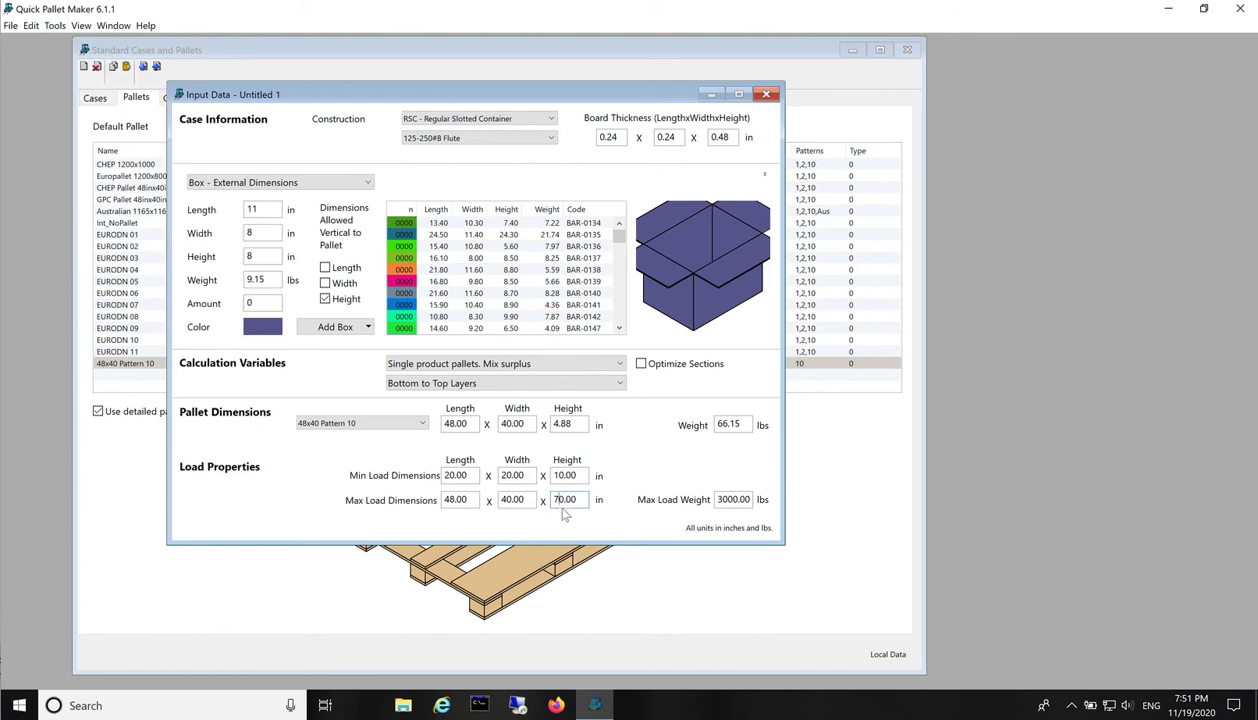
{"action": "key", "text": "BackSpace"}
{"action": "type", "text": "6"}
{"action": "left_click", "coordinate": [57, 26]}
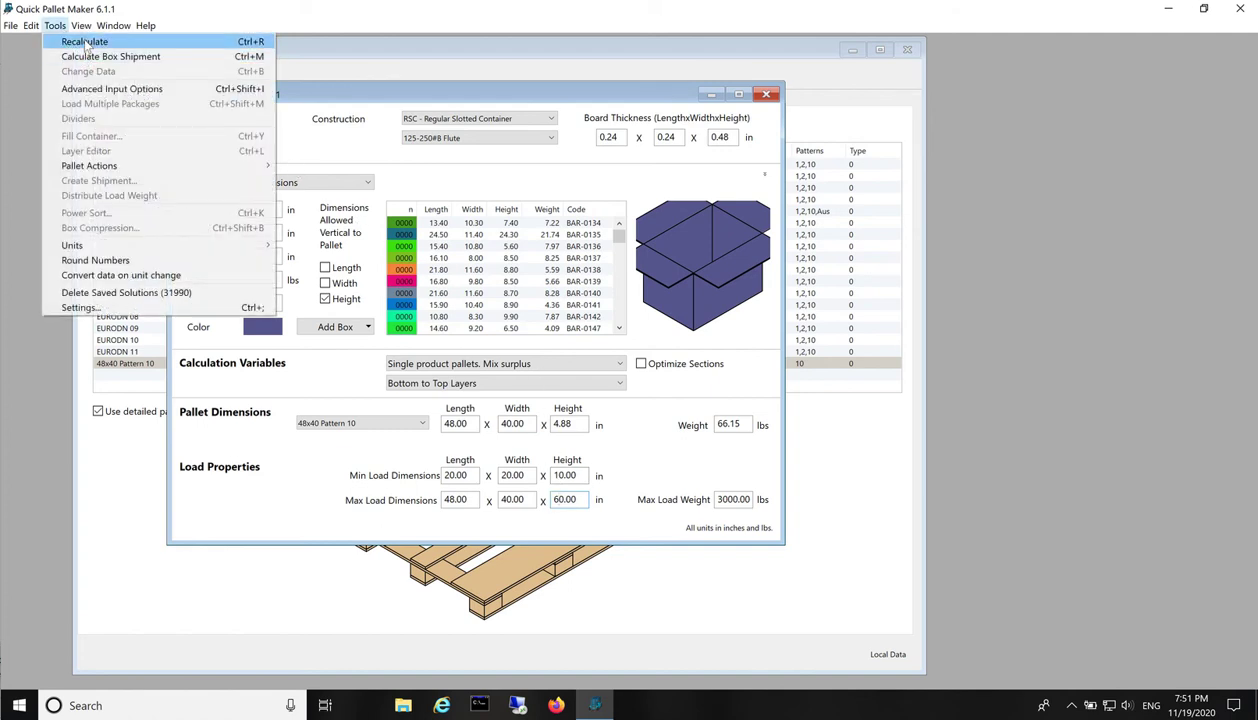
{"action": "left_click", "coordinate": [86, 43]}
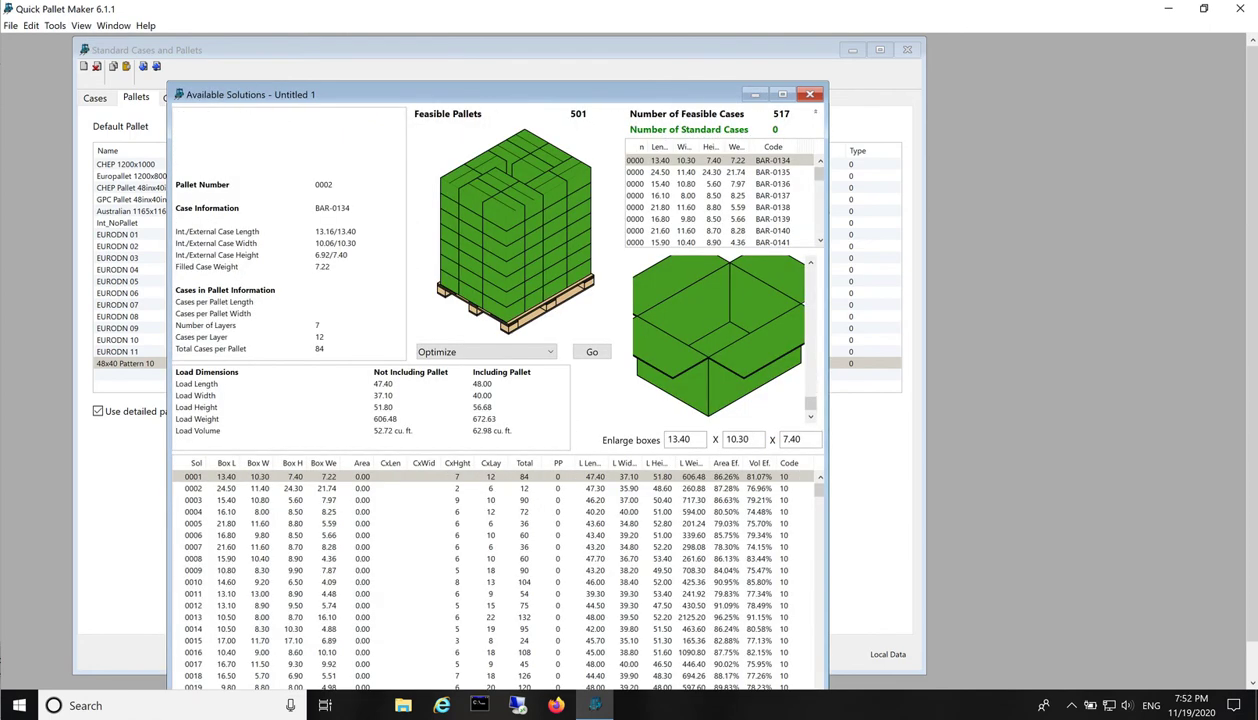
- Raise the Available Solutions window, browse to solution 0501, and pick the first solution
{"action": "left_click_drag", "start_coordinate": [446, 88], "coordinate": [438, 47]}
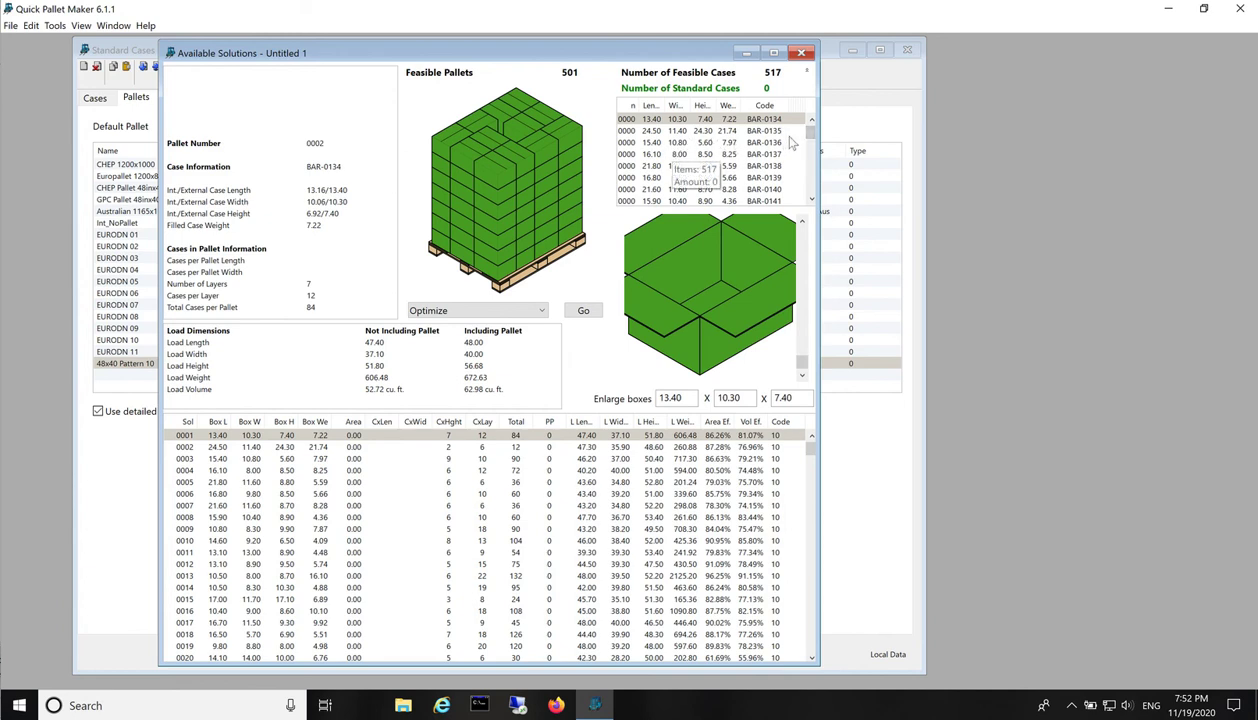
{"action": "left_click_drag", "start_coordinate": [810, 140], "coordinate": [795, 206]}
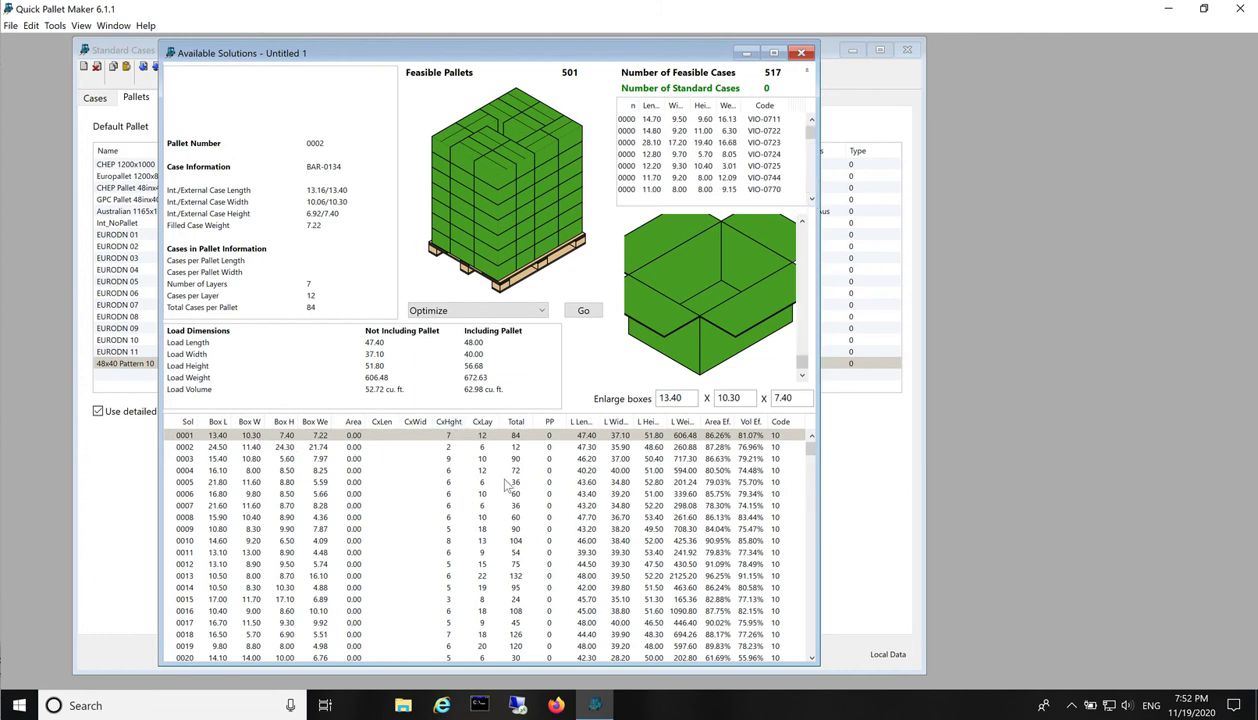
{"action": "left_click", "coordinate": [256, 438]}
- Select all 501 pallet solution rows and check the File menu for export options
{"action": "left_click_drag", "start_coordinate": [810, 458], "coordinate": [804, 652]}
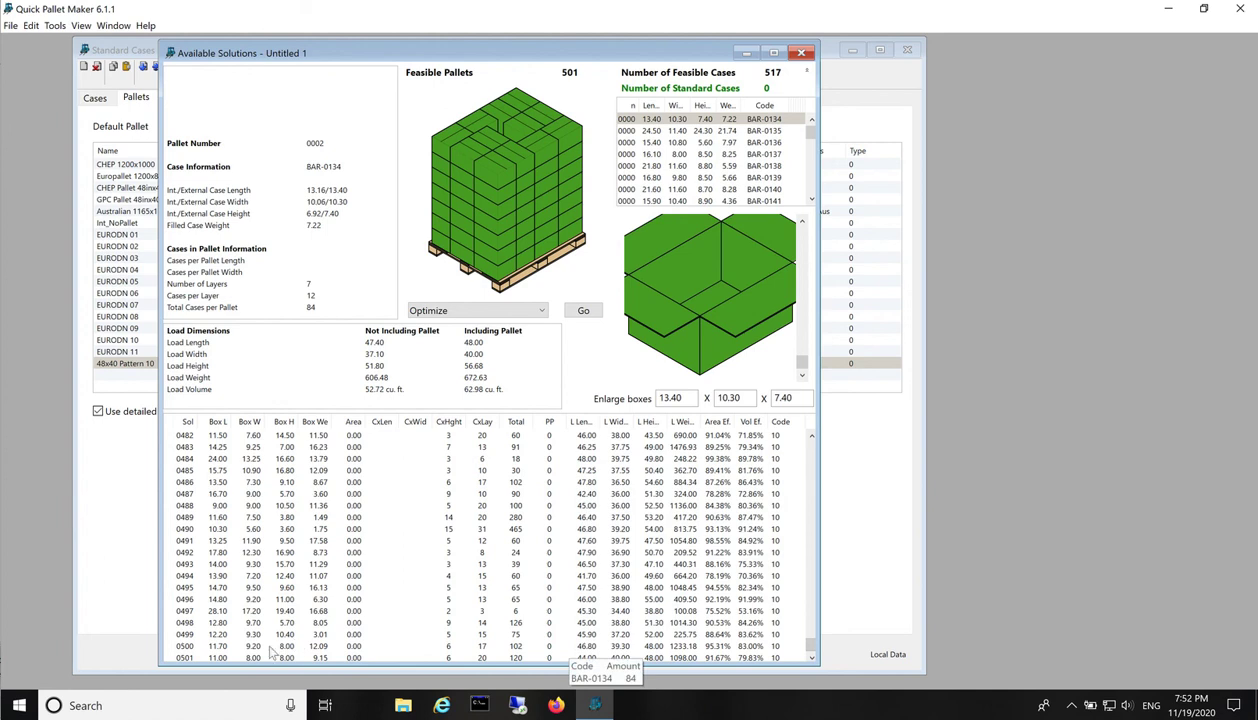
{"action": "key", "text": "ctrl+a"}
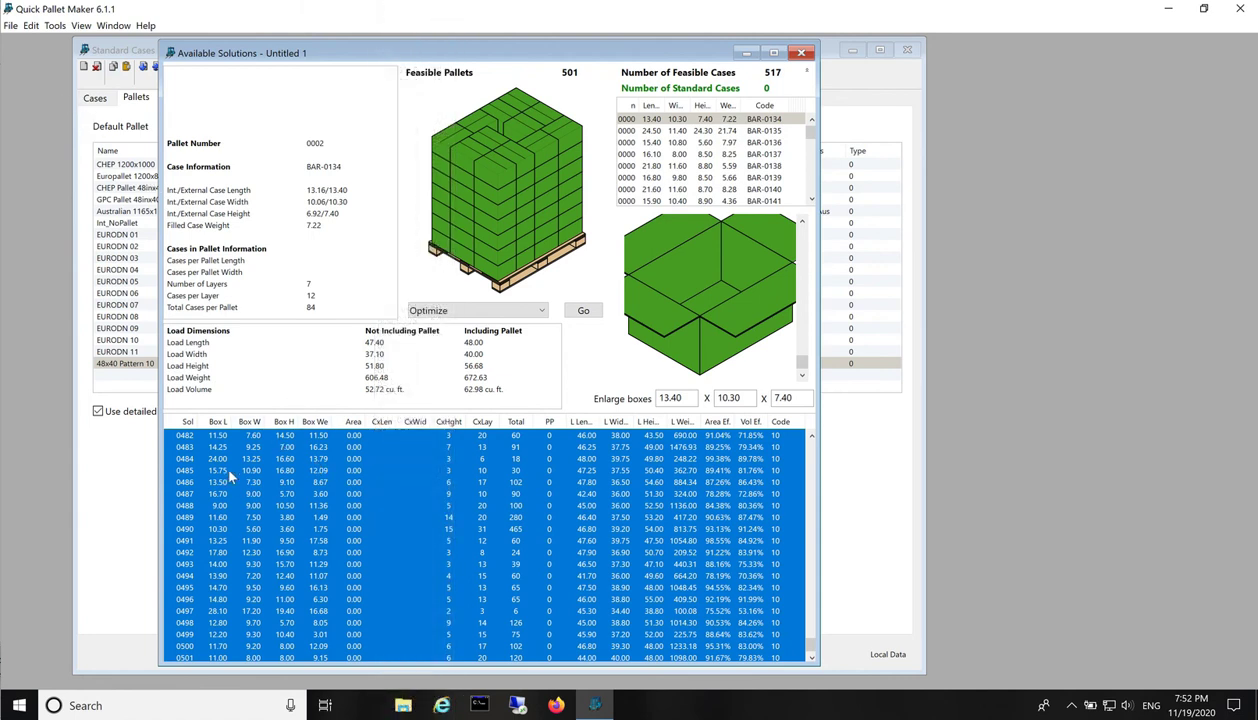
{"action": "left_click", "coordinate": [12, 27]}
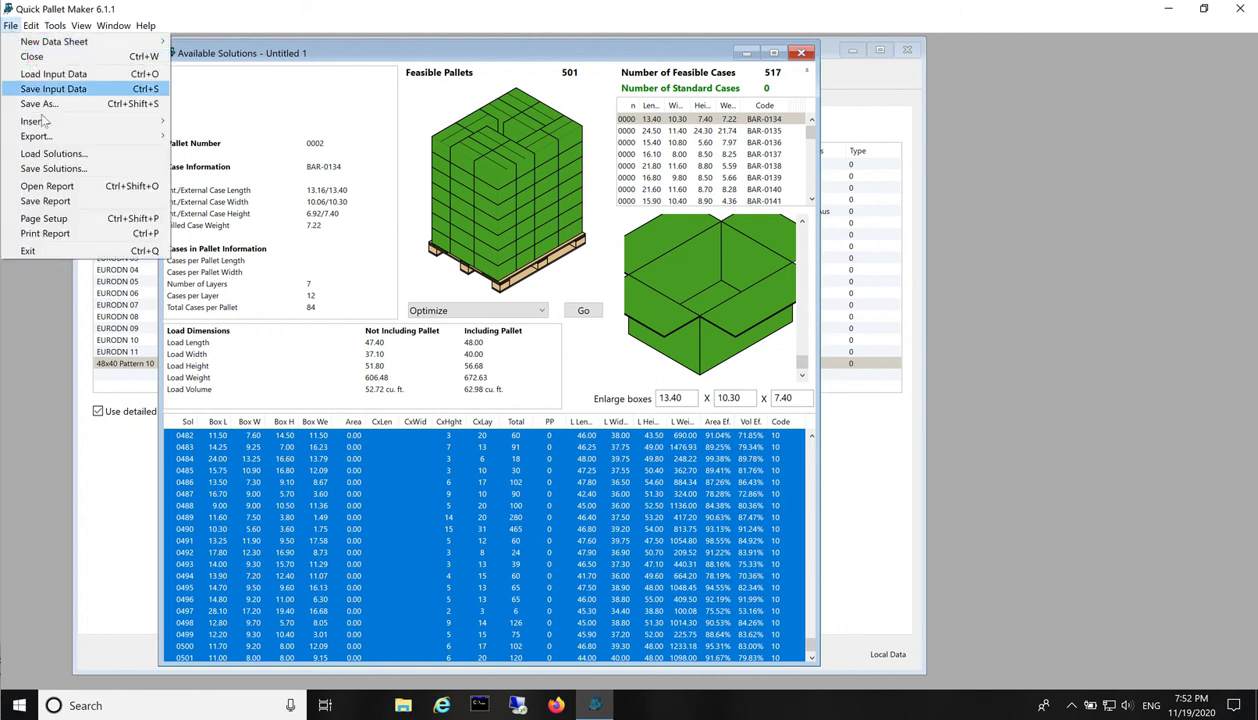
{"action": "left_click", "coordinate": [80, 233]}
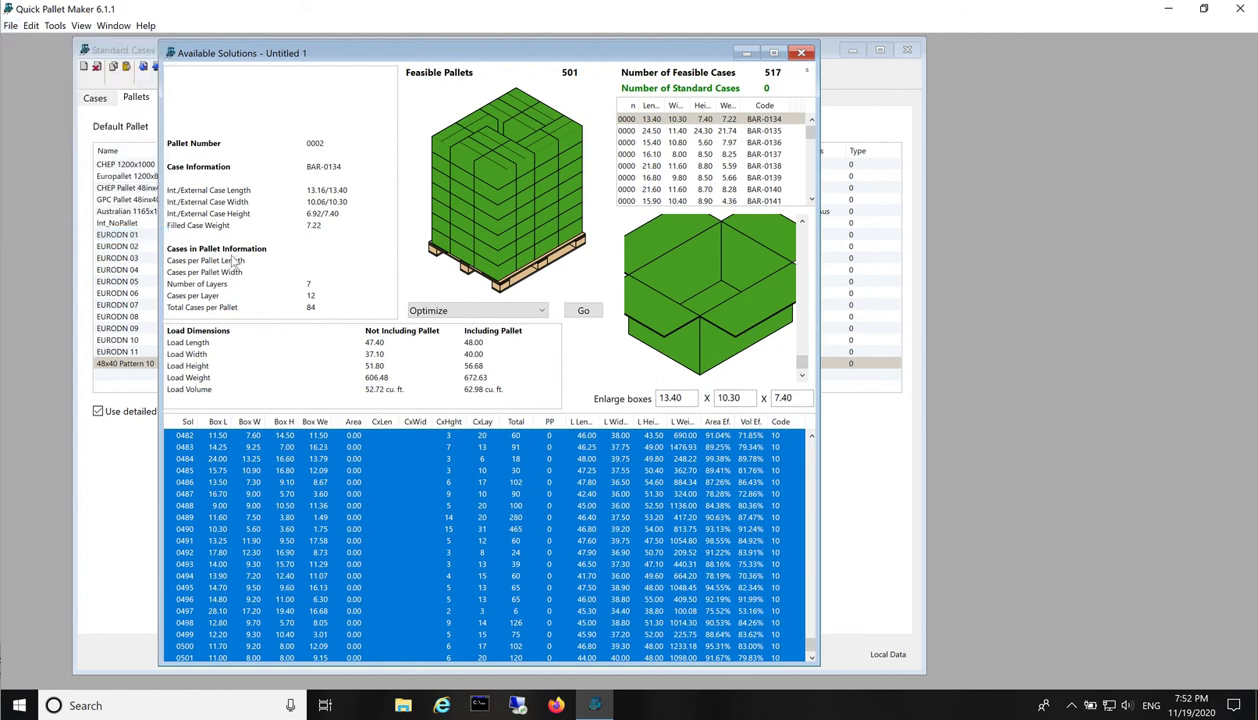